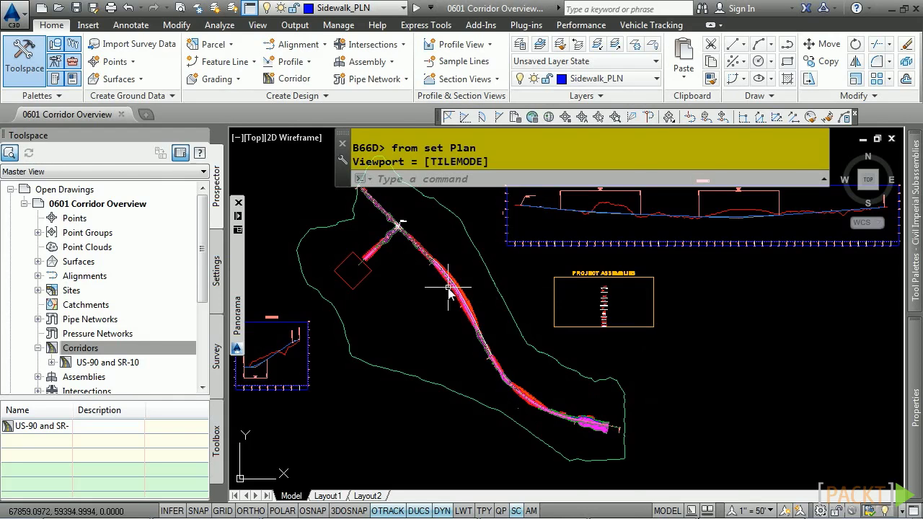
- Bring stations 125 to 123 into view and select the white target alignment beside the corridor
scroll(448, 289, "up", 4)
scroll(461, 294, "up", 5)
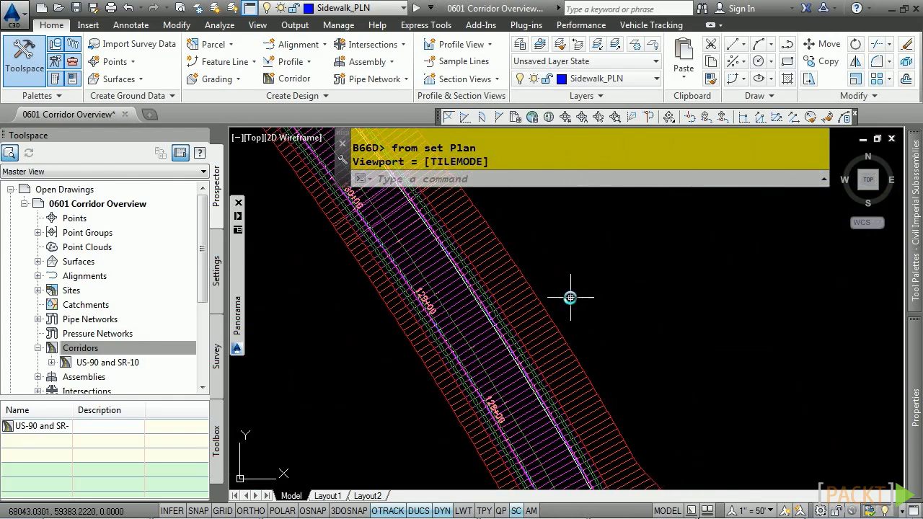
middle_click_drag(590, 379, 493, 210)
middle_click_drag(607, 400, 508, 237)
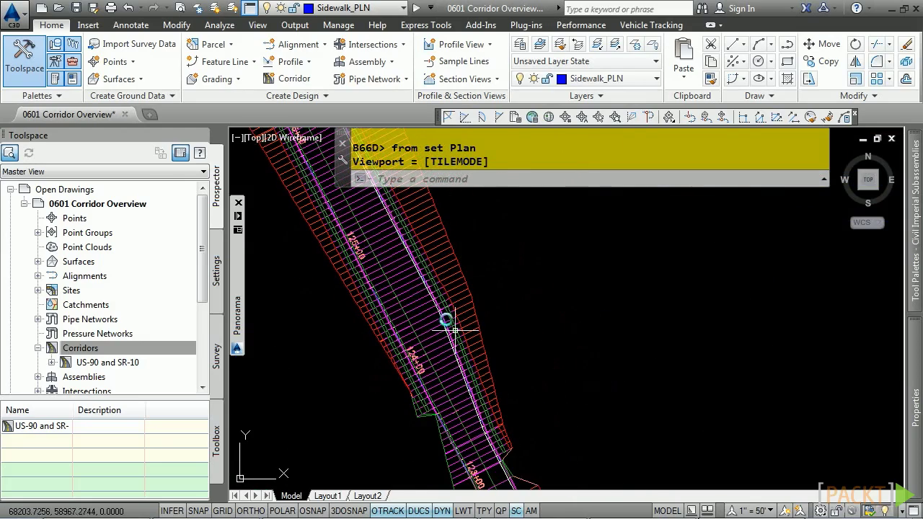
scroll(436, 297, "up", 3)
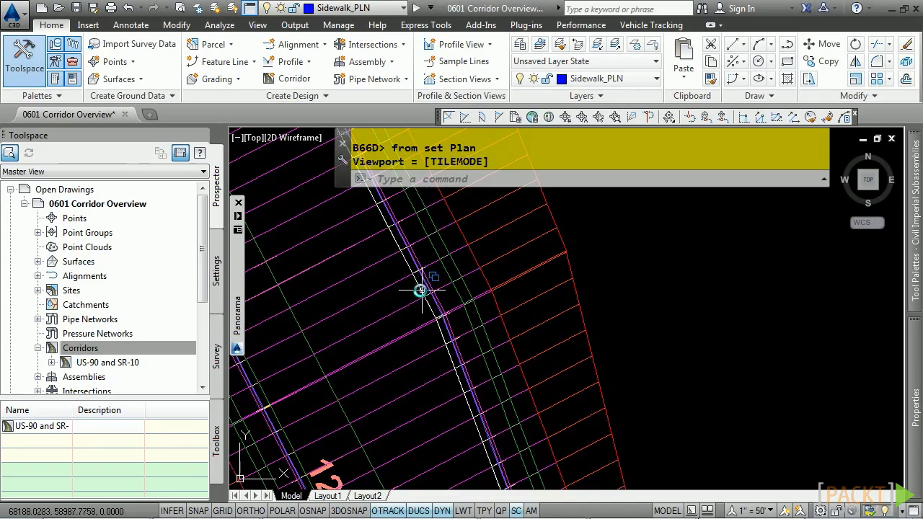
left_click(422, 287)
- Stretch an alignment grip near station 129+00 to a new position
scroll(440, 313, "down", 4)
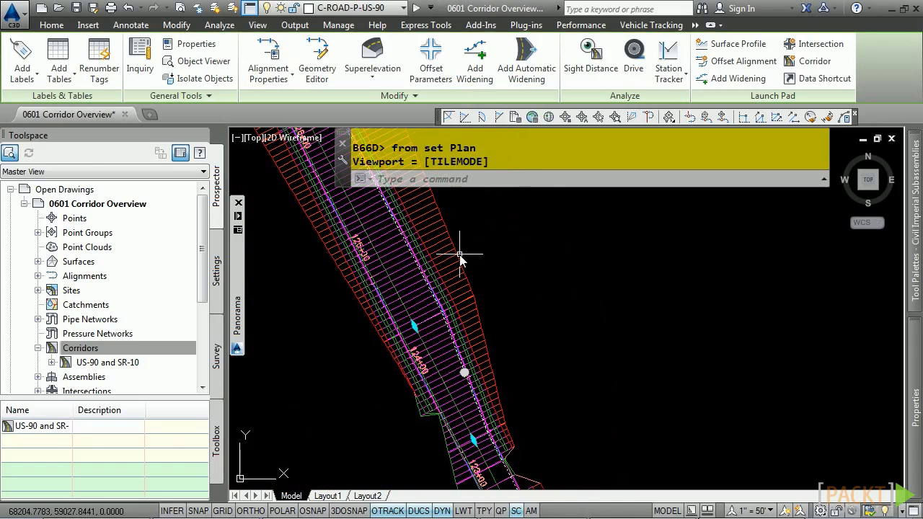
middle_click_drag(466, 257, 536, 387)
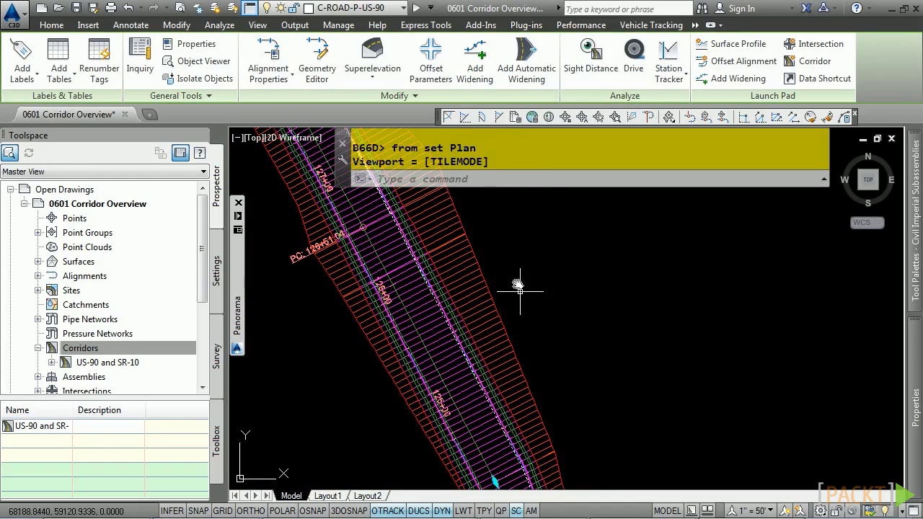
middle_click_drag(491, 253, 545, 360)
scroll(545, 359, "up", 2)
left_click(542, 346)
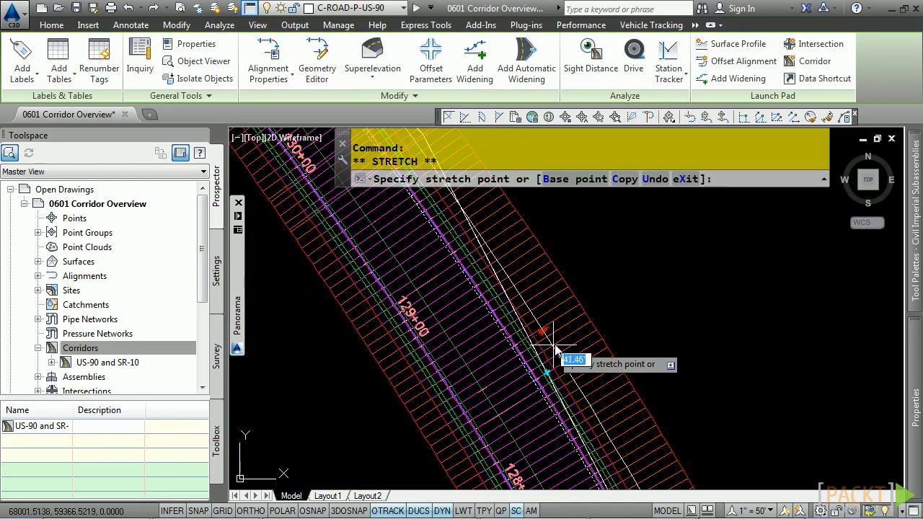
left_click(585, 346)
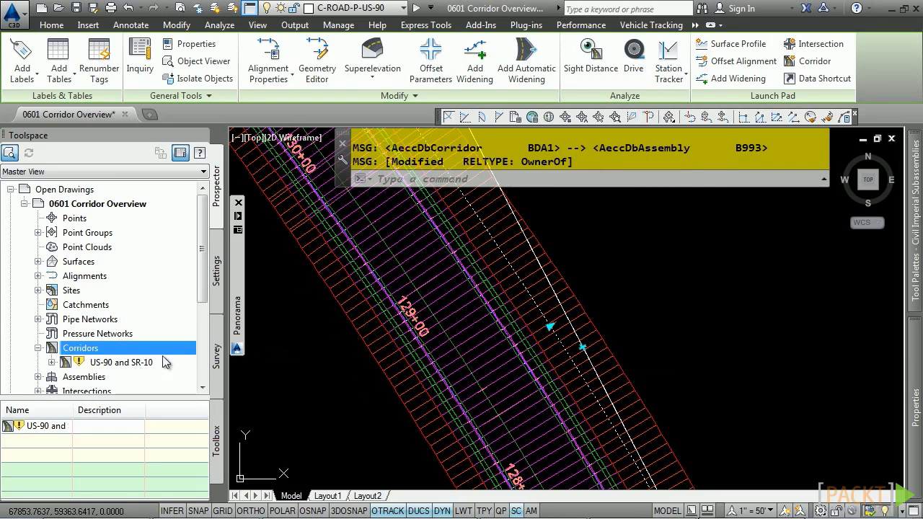
- Rebuild the US-90 and SR-10 corridor from its Prospector context menu
right_click(116, 366)
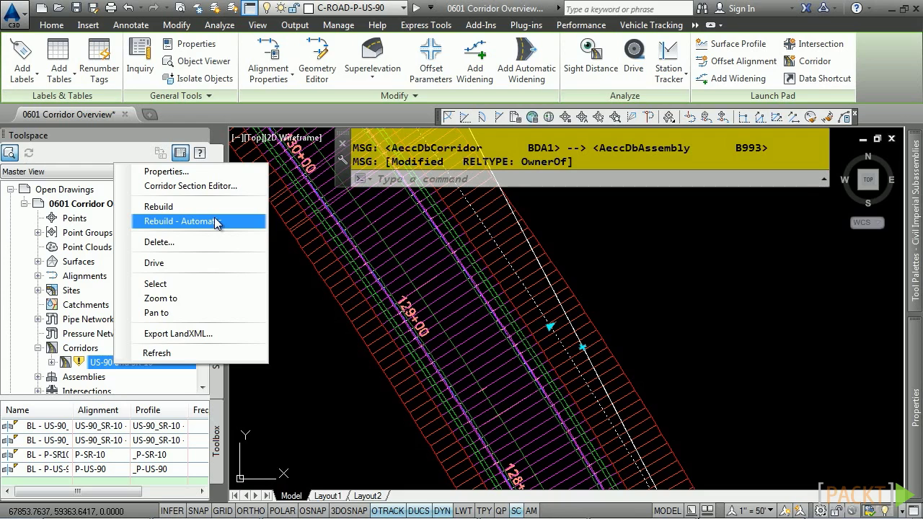
left_click(172, 209)
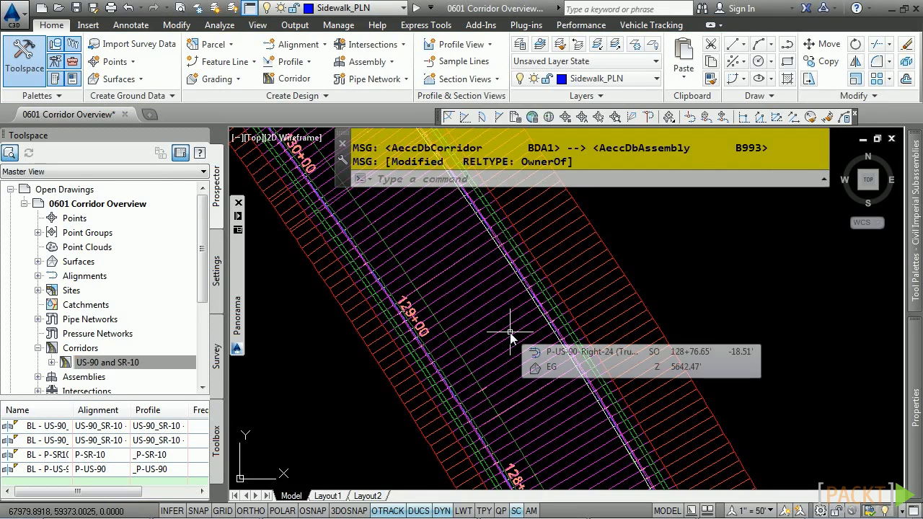
- Select the blue dashed constrained polyline, choosing it over the overlapping corridor
scroll(548, 338, "down", 5)
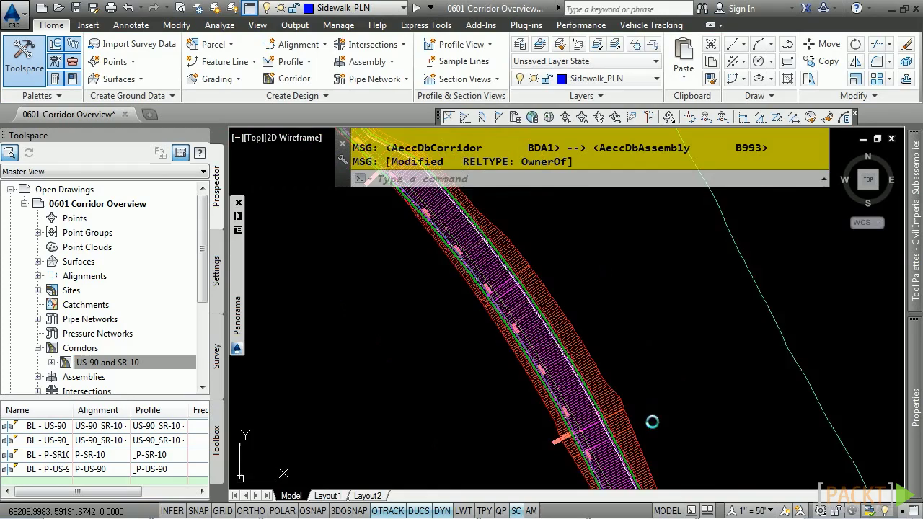
scroll(597, 402, "up", 3)
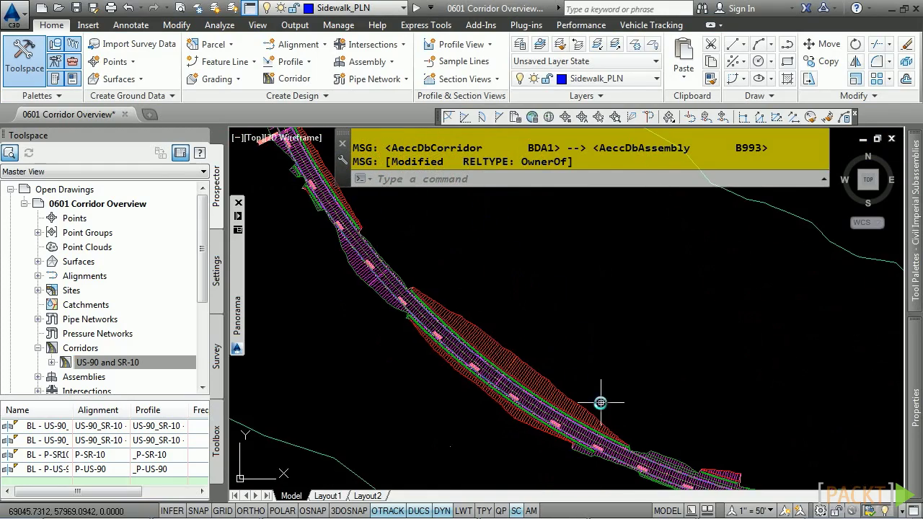
scroll(484, 313, "up", 2)
scroll(500, 328, "up", 3)
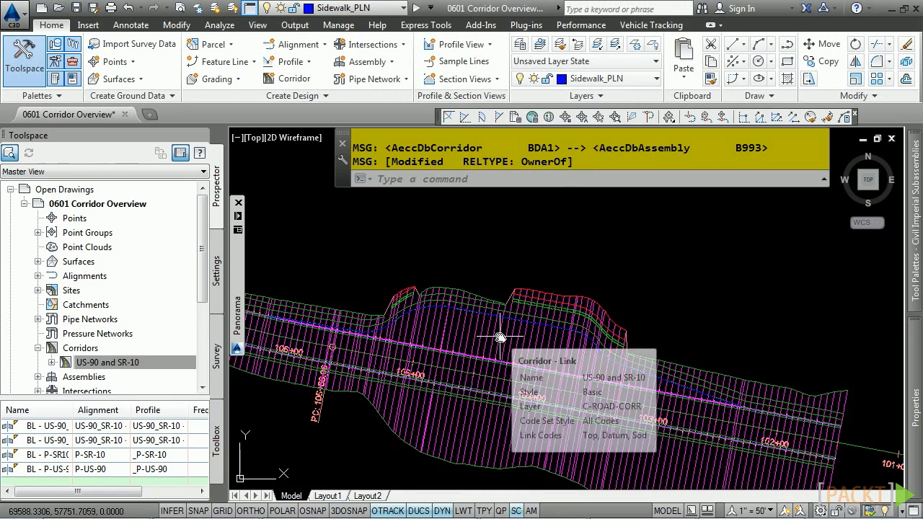
mouse_move(433, 327)
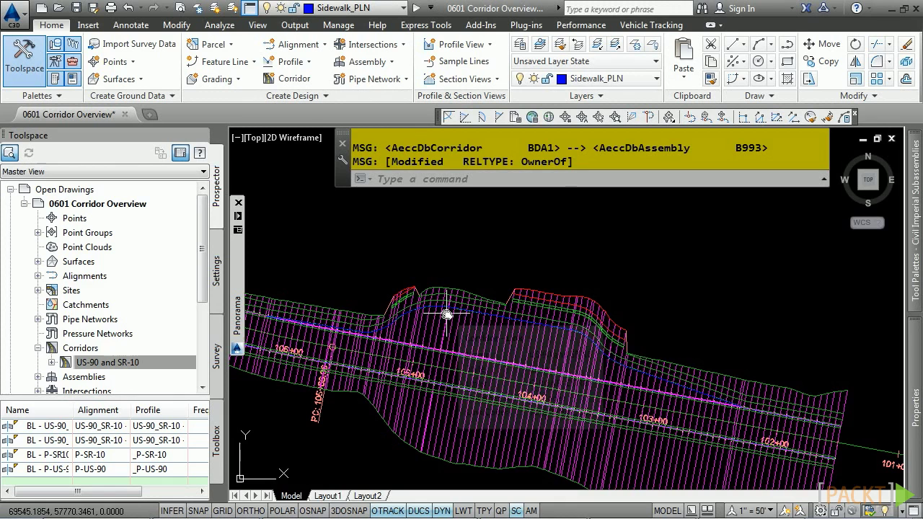
scroll(469, 305, "up", 3)
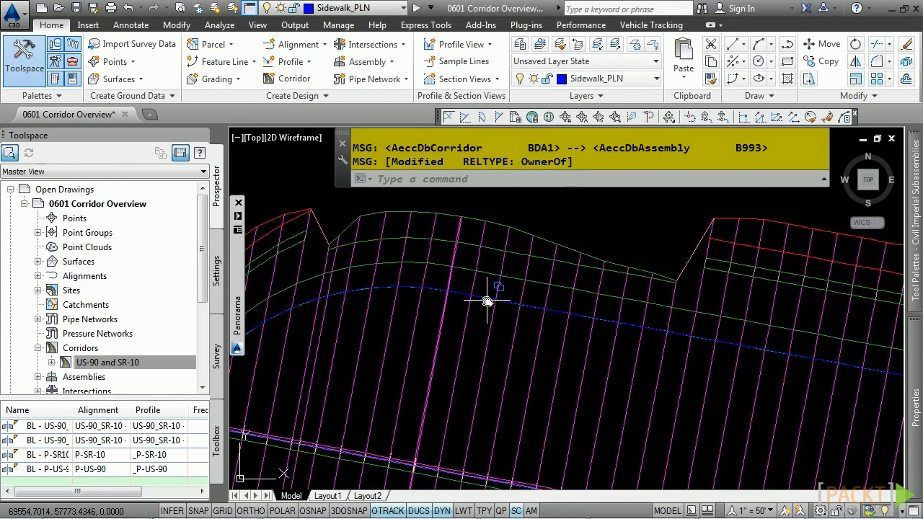
left_click(490, 302)
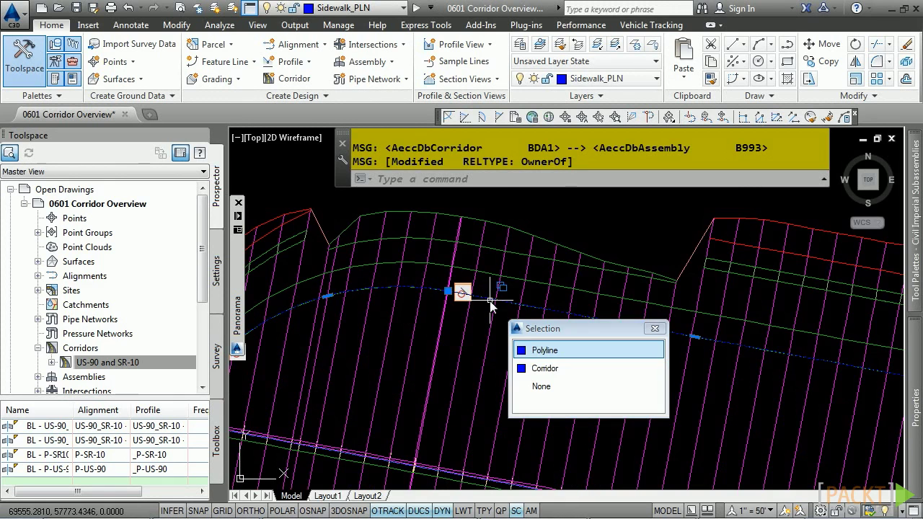
left_click(539, 353)
- Zoom in on the polyline's middle vertex grip
scroll(568, 390, "down", 2)
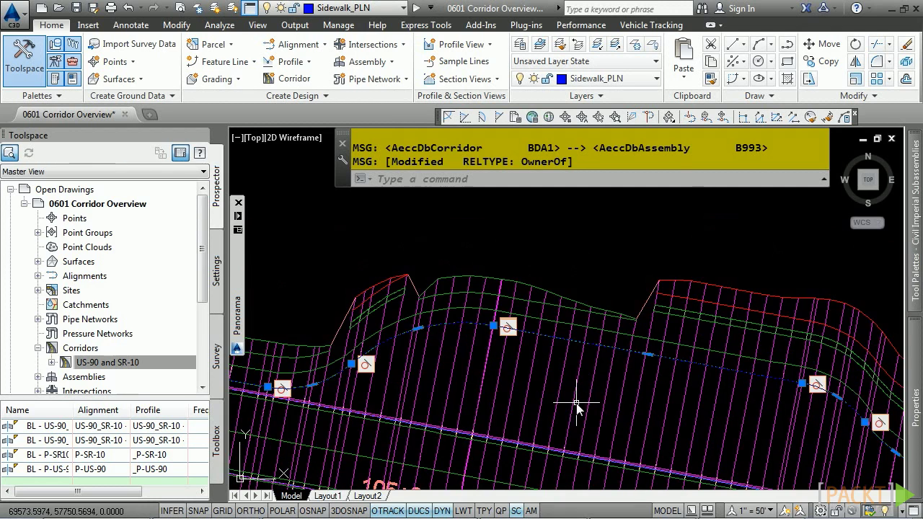
scroll(577, 405, "down", 3)
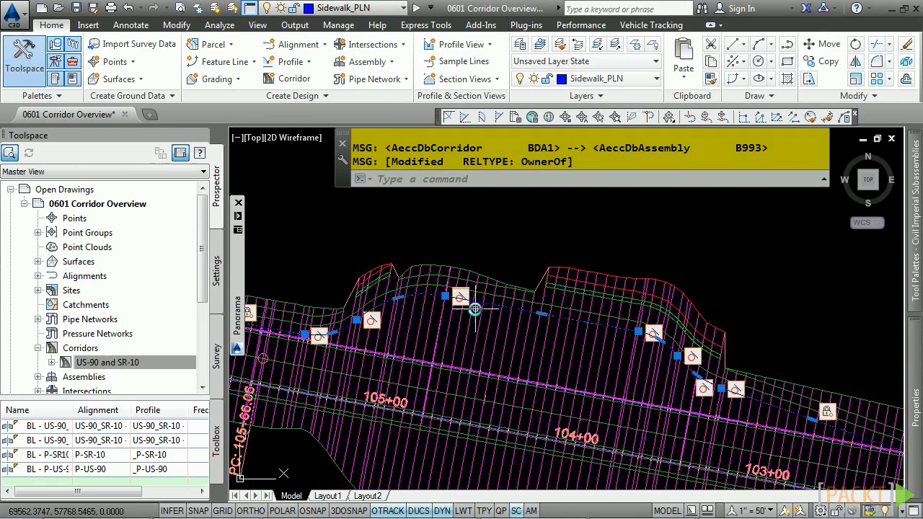
mouse_move(446, 296)
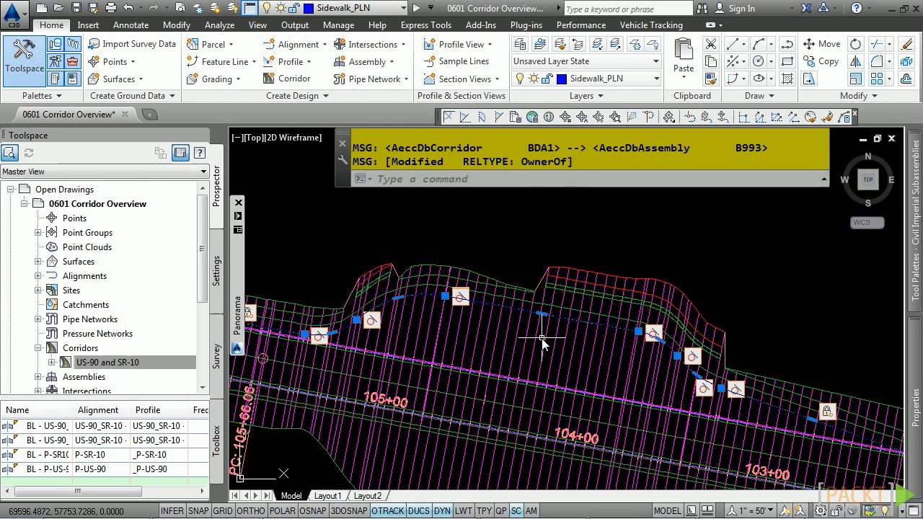
scroll(540, 313, "up", 4)
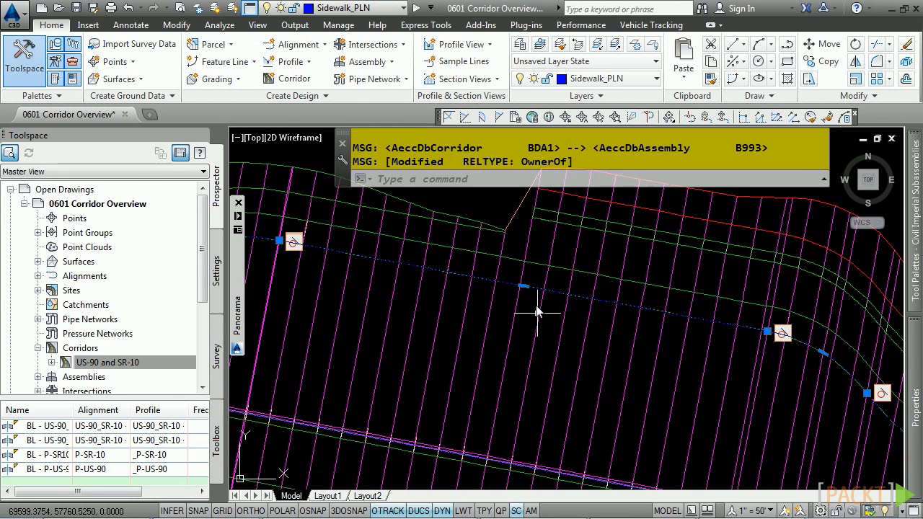
- Stretch the polyline's middle vertex to a new point
mouse_move(524, 286)
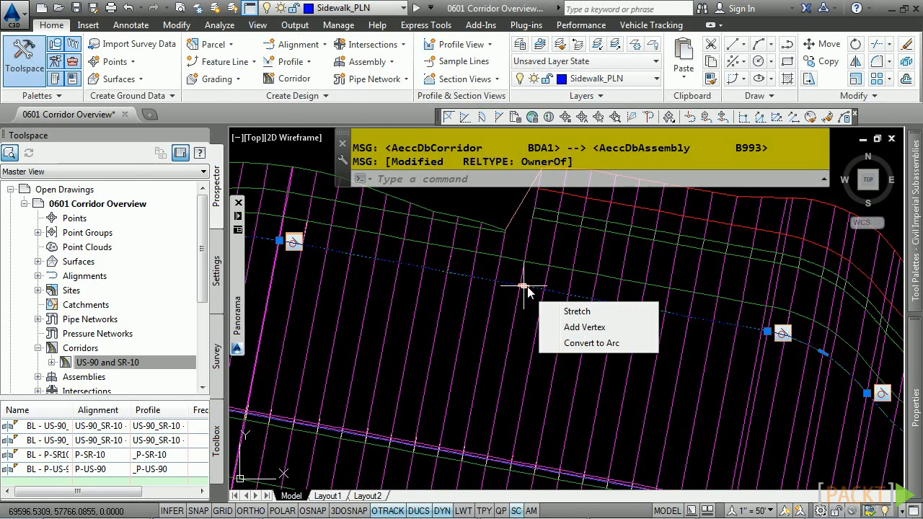
left_click(525, 287)
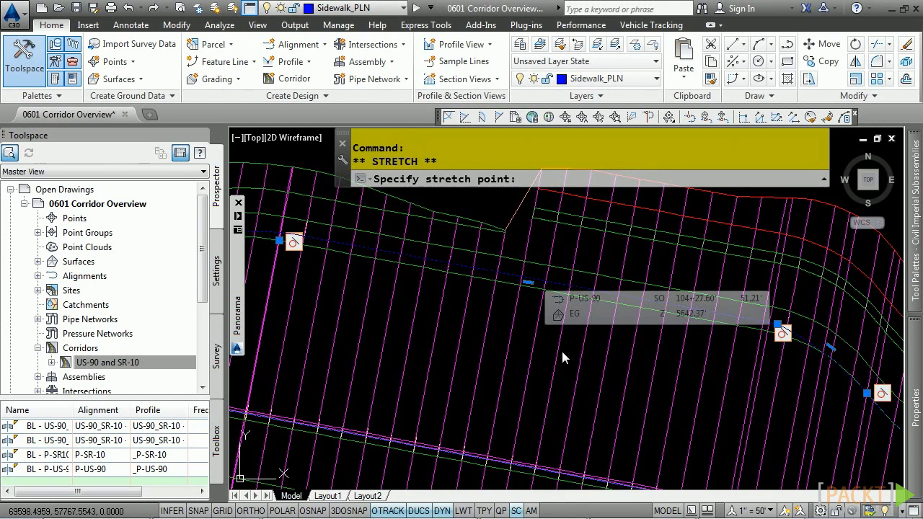
left_click(560, 348)
- Rebuild the out-of-date US-90 and SR-10 corridor from Prospector
left_click(114, 363)
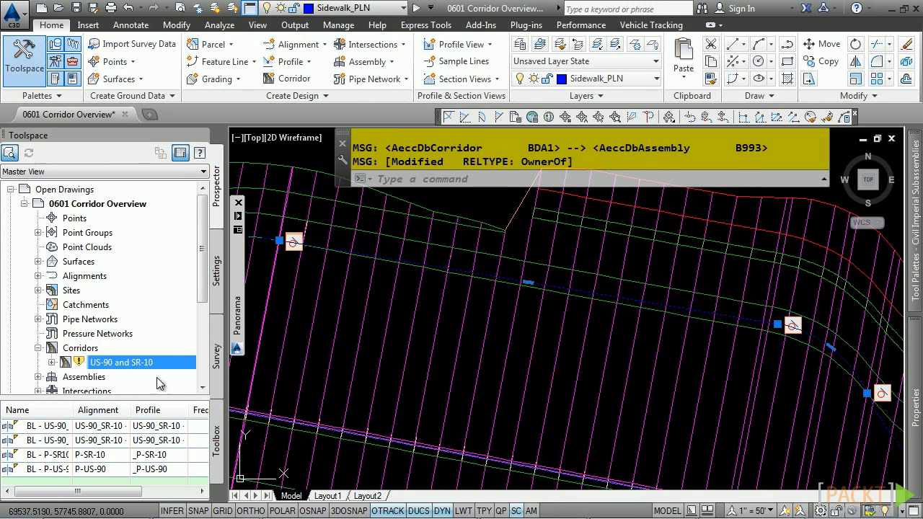
right_click(100, 364)
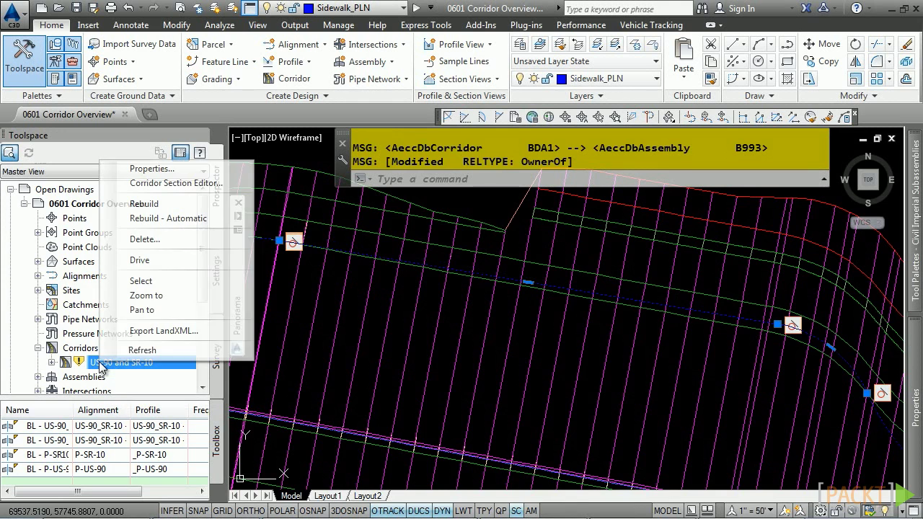
left_click(176, 206)
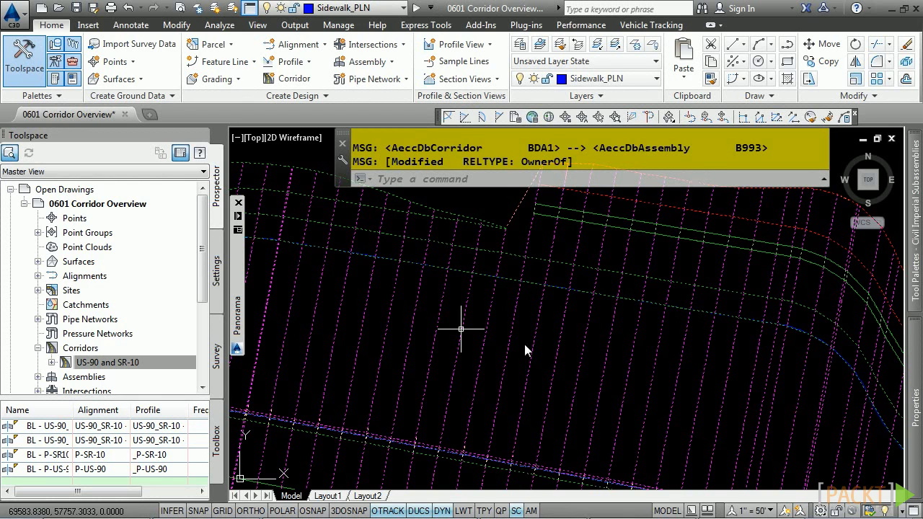
- Set the corridor's Code Set Style to Visualization and zoom out to stations 105+00–102+00
left_click(482, 330)
mouse_move(564, 345)
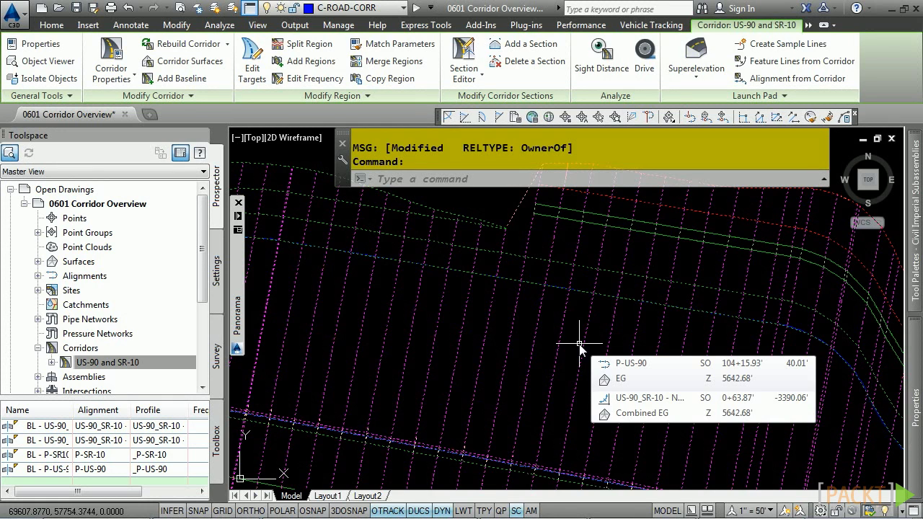
mouse_move(914, 396)
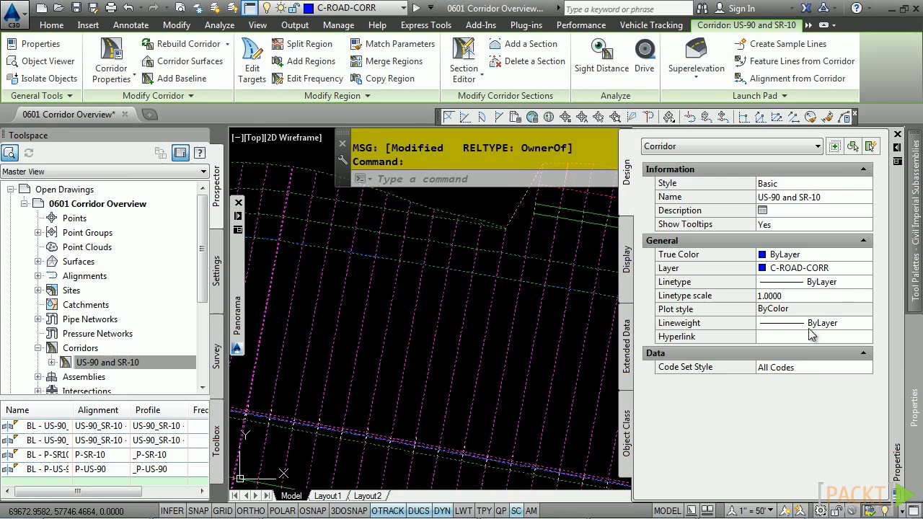
left_click(792, 368)
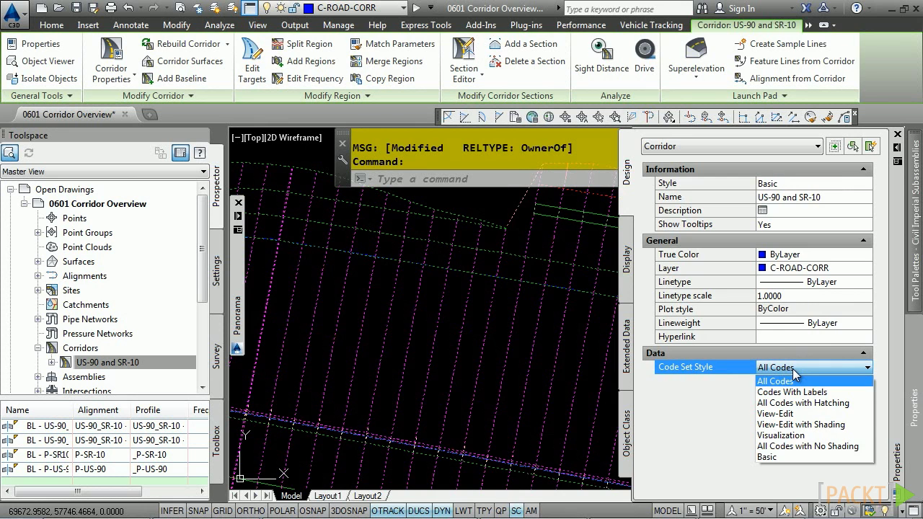
left_click(781, 434)
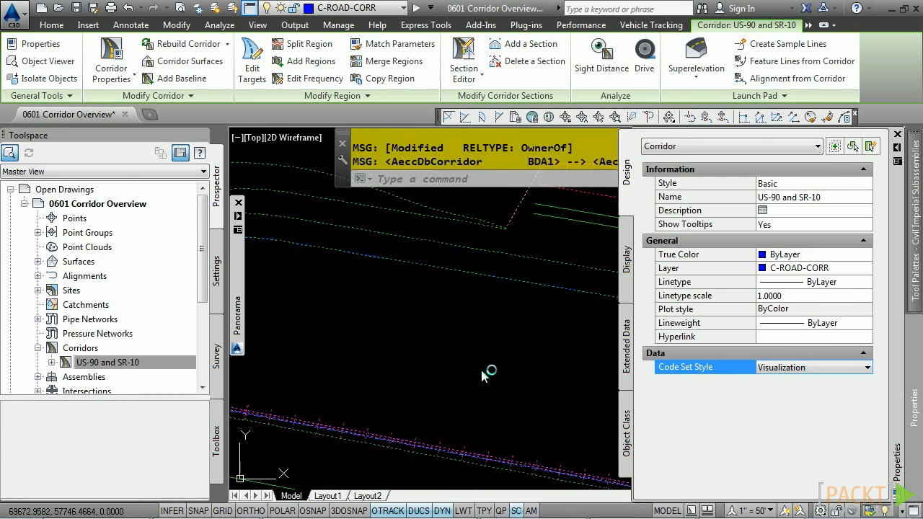
scroll(445, 312, "down", 5)
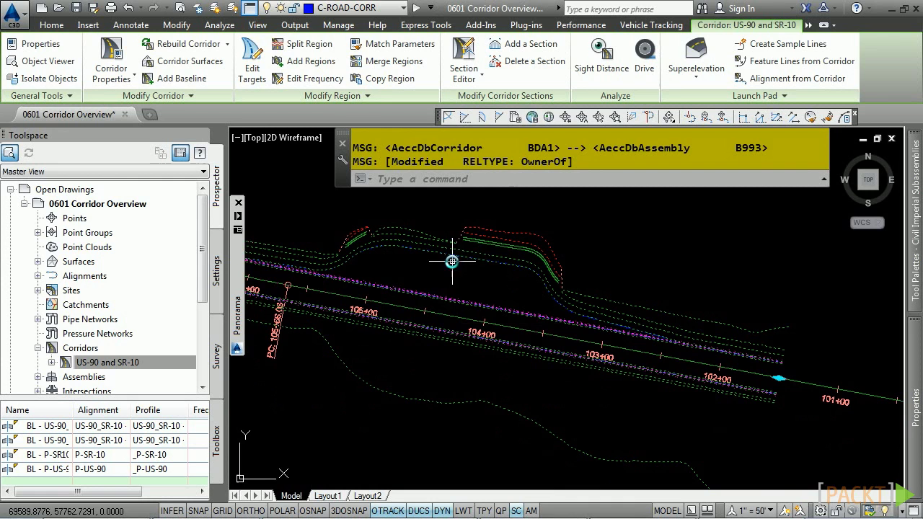
key("Escape")
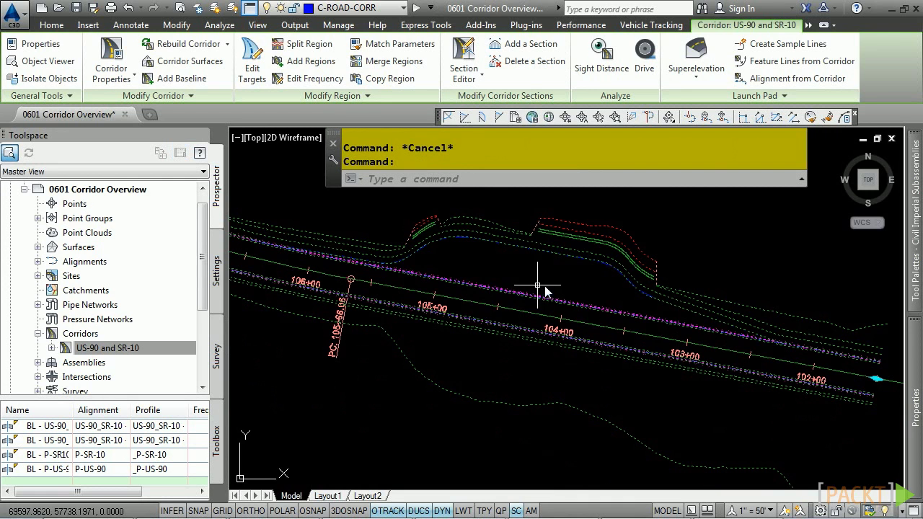
- Open the corridor in the Object Viewer and orbit it into a tilted 3D view
mouse_move(519, 283)
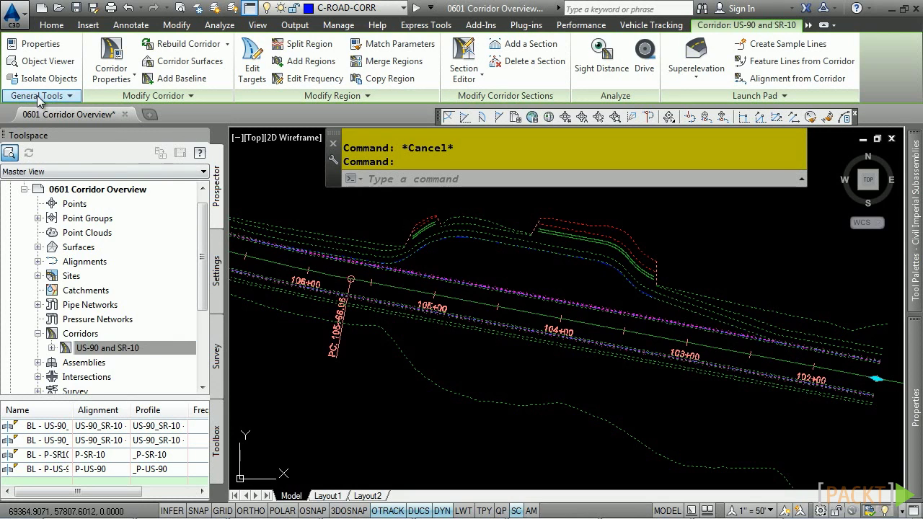
left_click(48, 61)
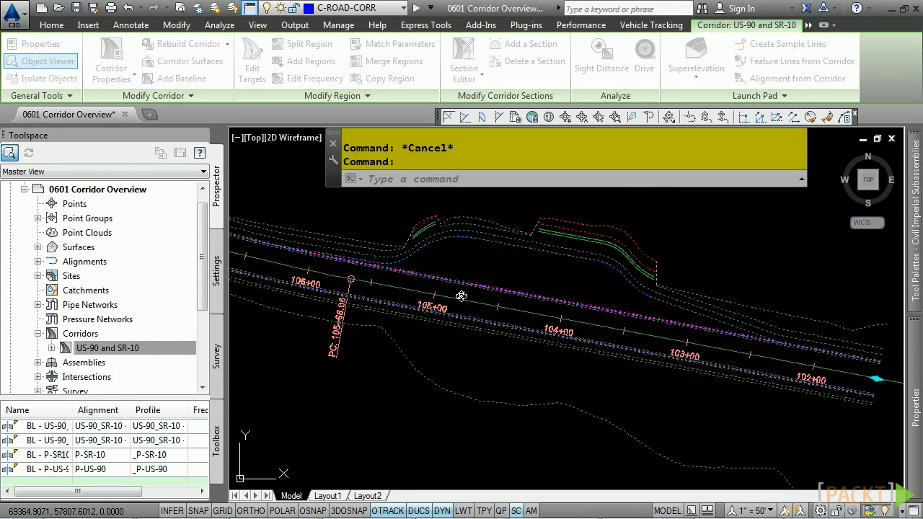
left_click_drag(412, 322, 360, 253)
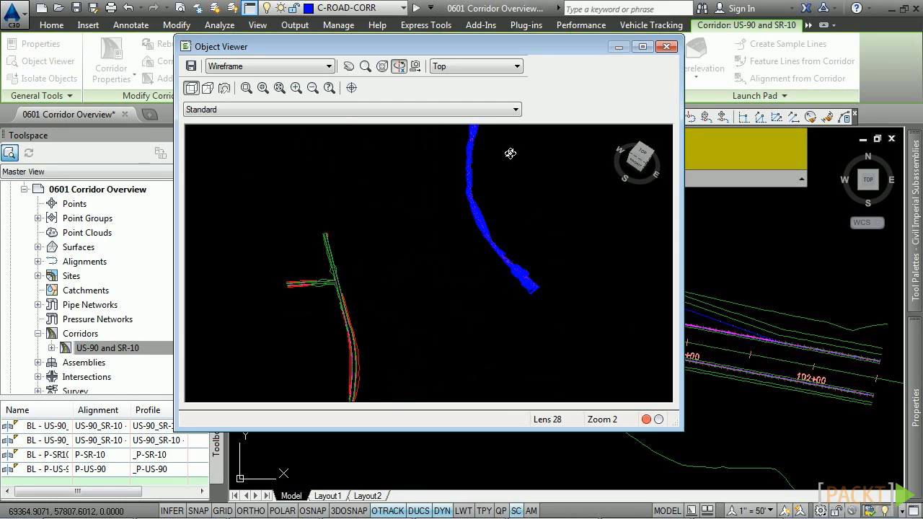
left_click_drag(504, 150, 498, 148)
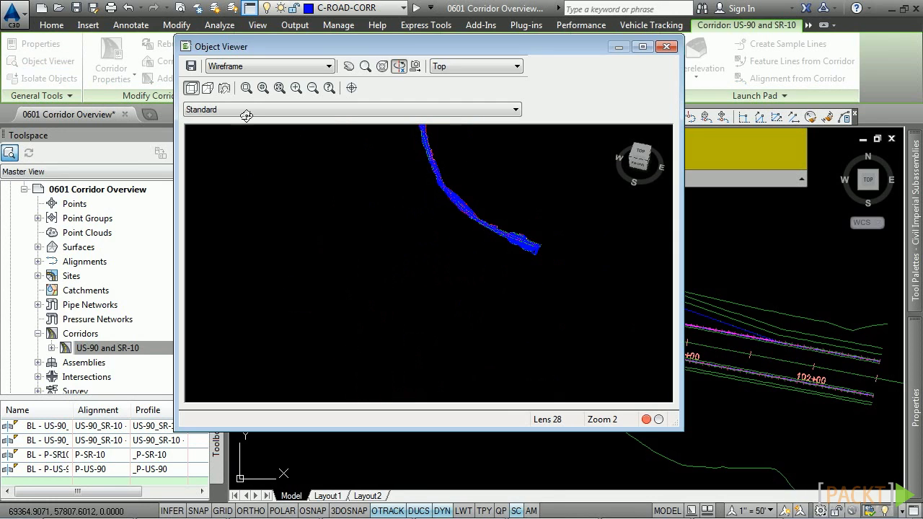
- Zoom-window onto the widened corridor stretch and switch the visual style to Realistic
left_click(245, 87)
left_click(505, 226)
left_click(546, 271)
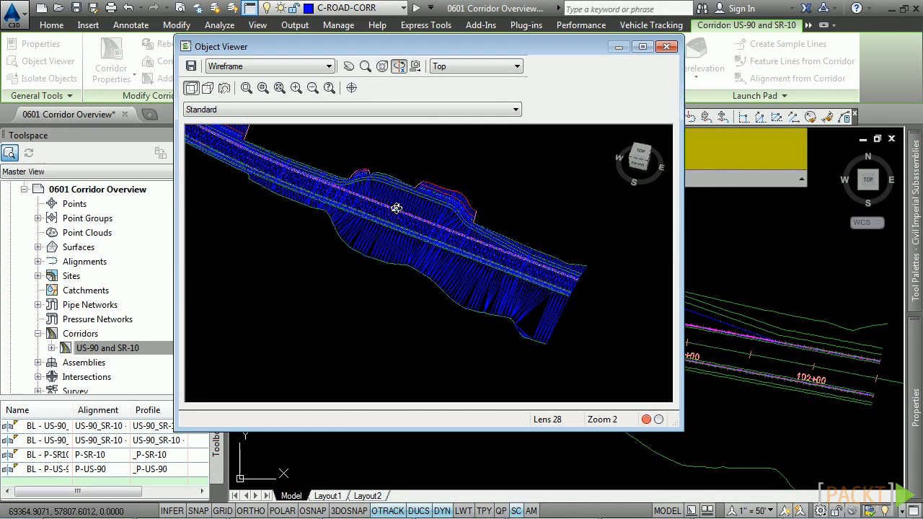
scroll(390, 211, "up", 4)
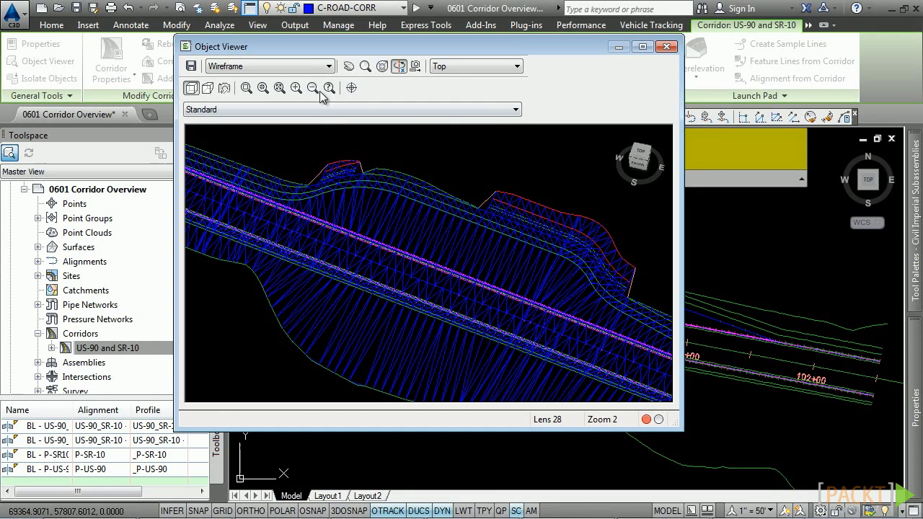
left_click(309, 65)
left_click(303, 116)
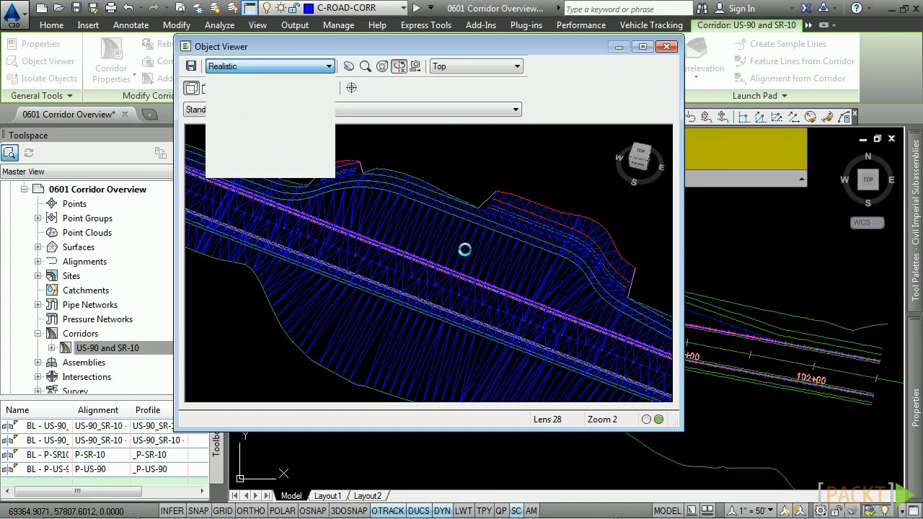